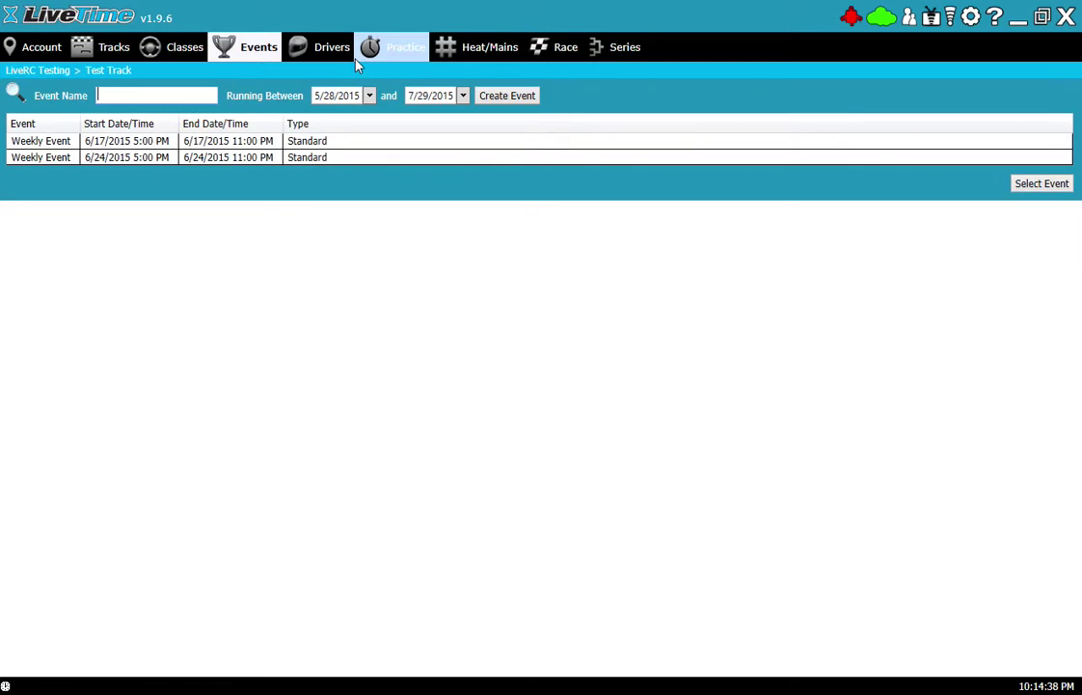
Step: Create a series named 'Point Series For Training Video' with type Local Point Series
{"action": "left_click", "coordinate": [614, 55]}
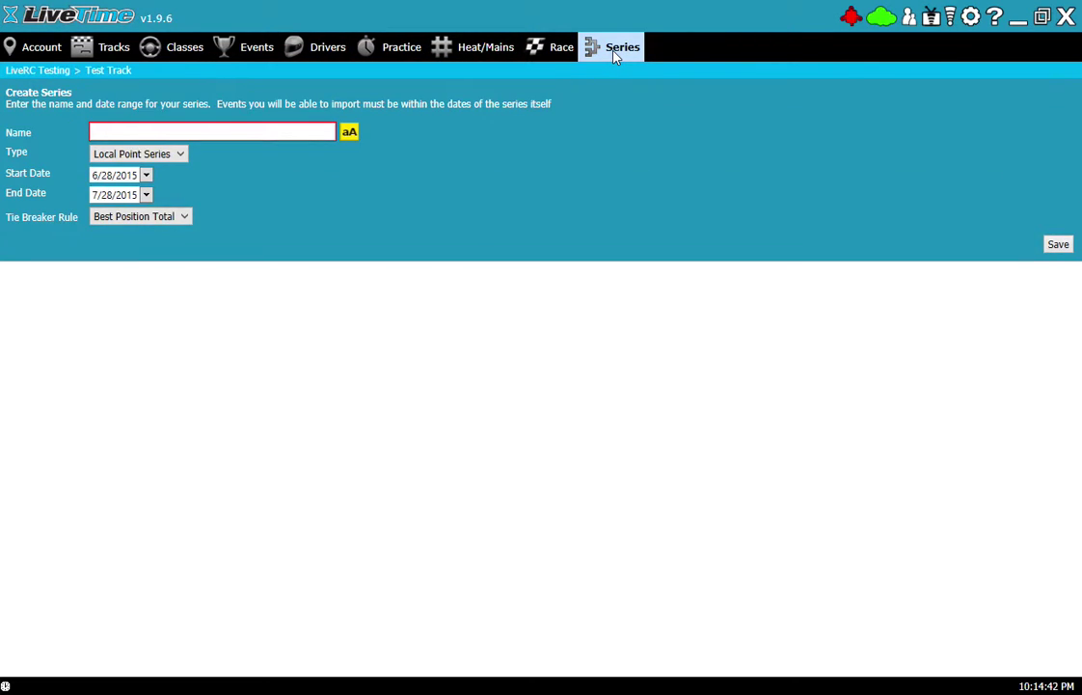
{"action": "left_click", "coordinate": [228, 132]}
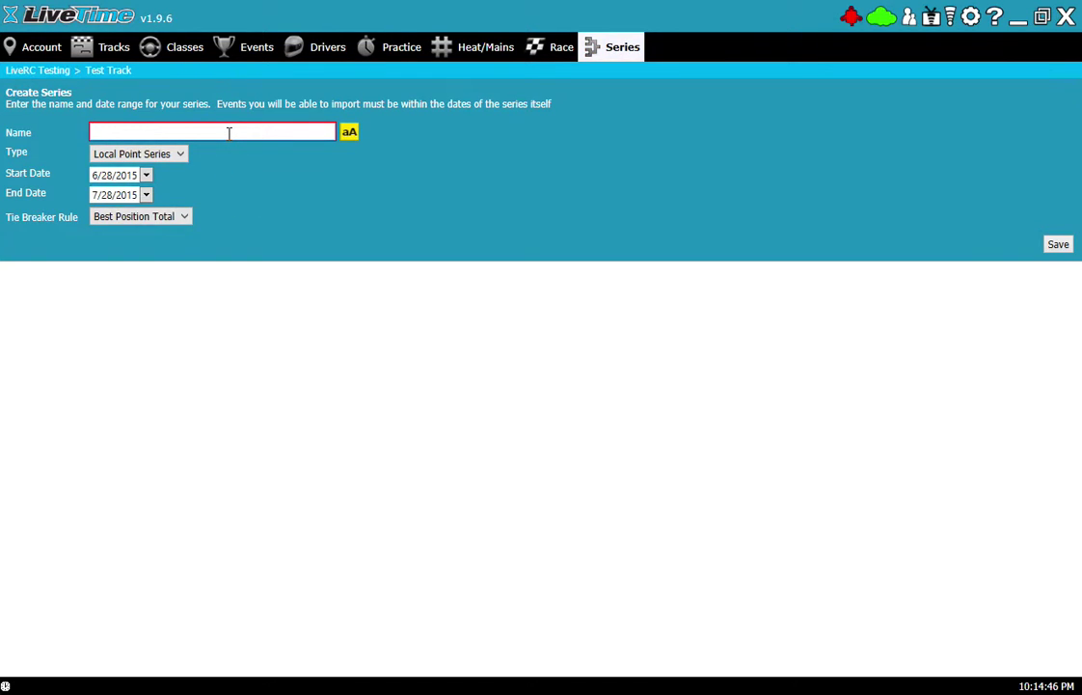
{"action": "type", "text": "Point"}
{"action": "key", "text": "BackSpace"}
{"action": "key", "text": "BackSpace"}
{"action": "key", "text": "BackSpace"}
{"action": "type", "text": "int"}
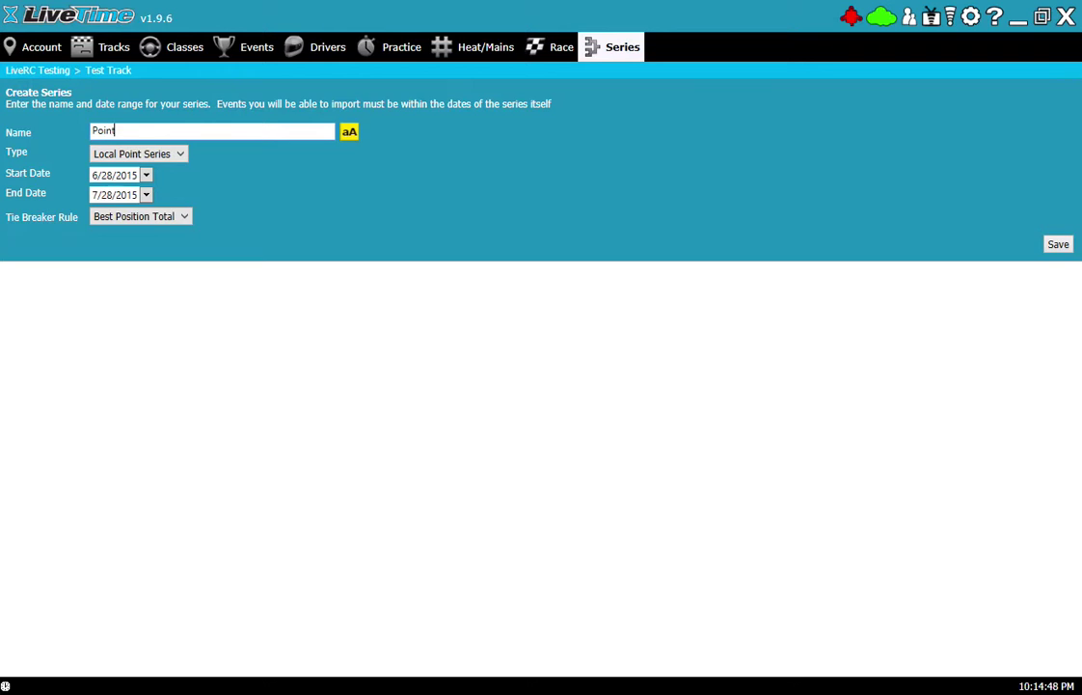
{"action": "type", "text": " Series For Training Vide"}
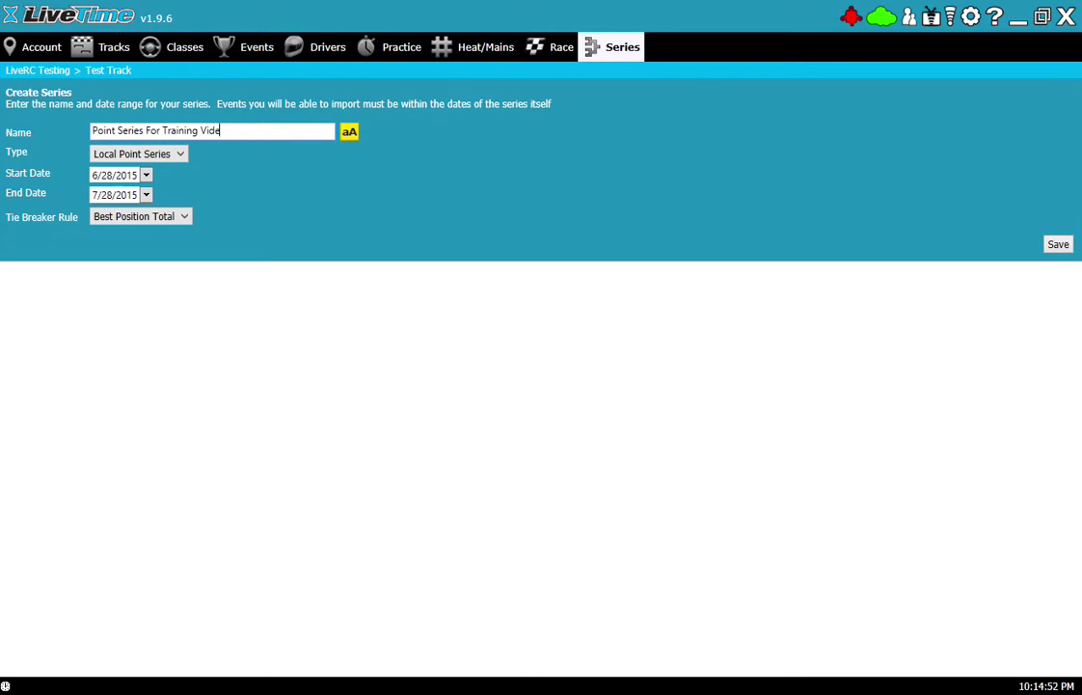
{"action": "type", "text": "o"}
{"action": "left_click", "coordinate": [180, 154]}
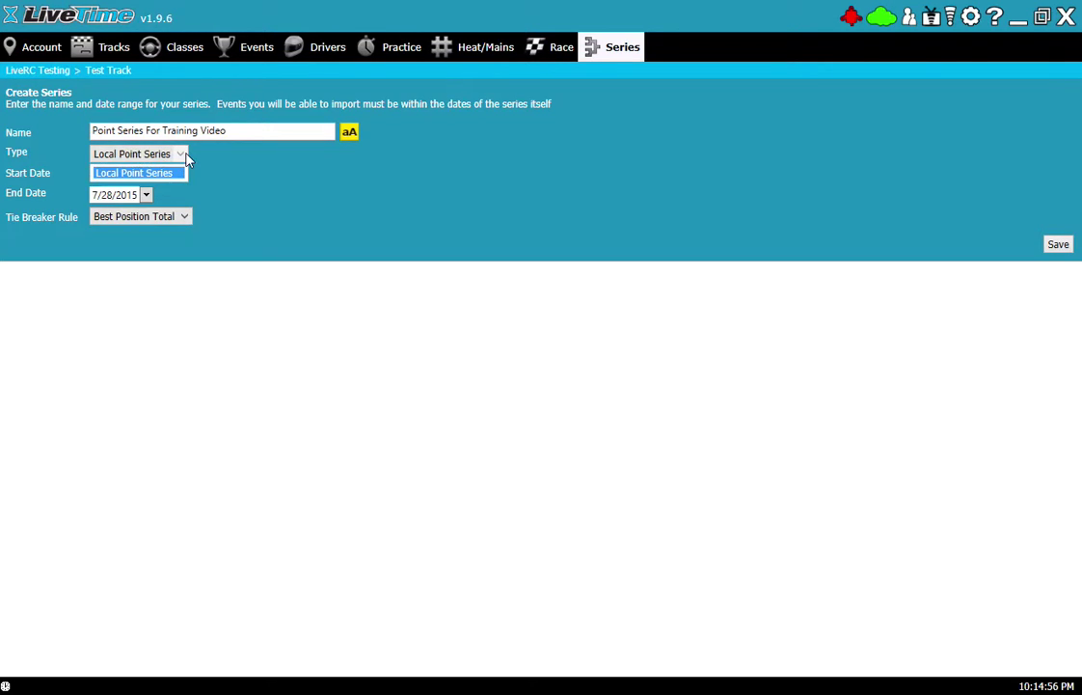
{"action": "left_click", "coordinate": [135, 170]}
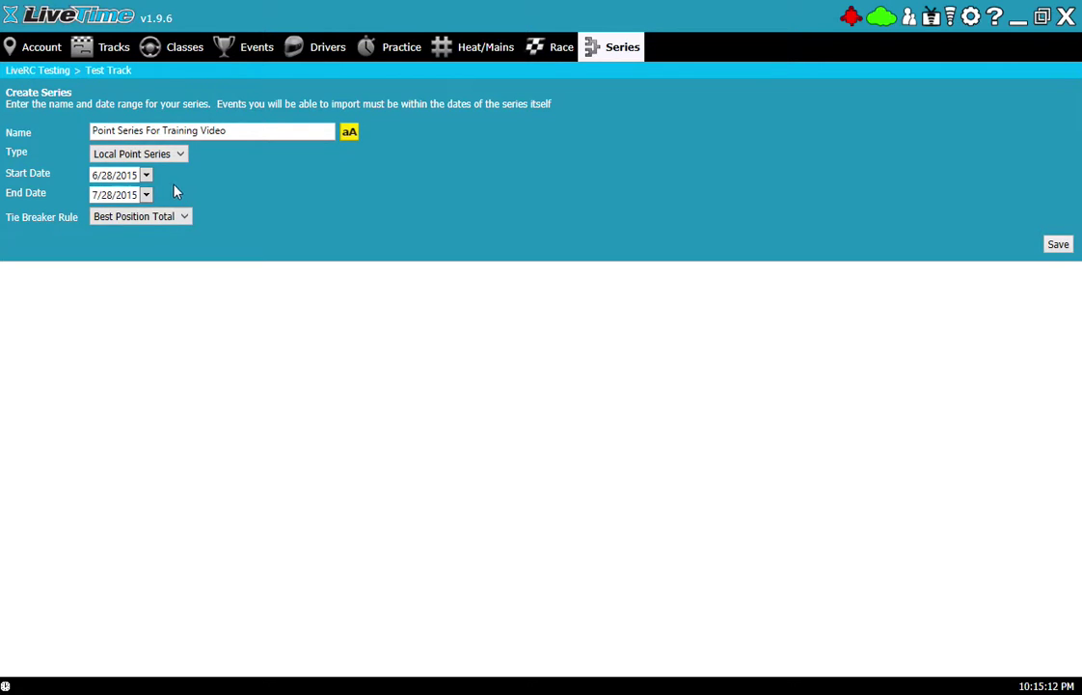
Step: Set the series to run from 6/17/2015 to 8/26/2015 and save it
{"action": "left_click", "coordinate": [147, 176]}
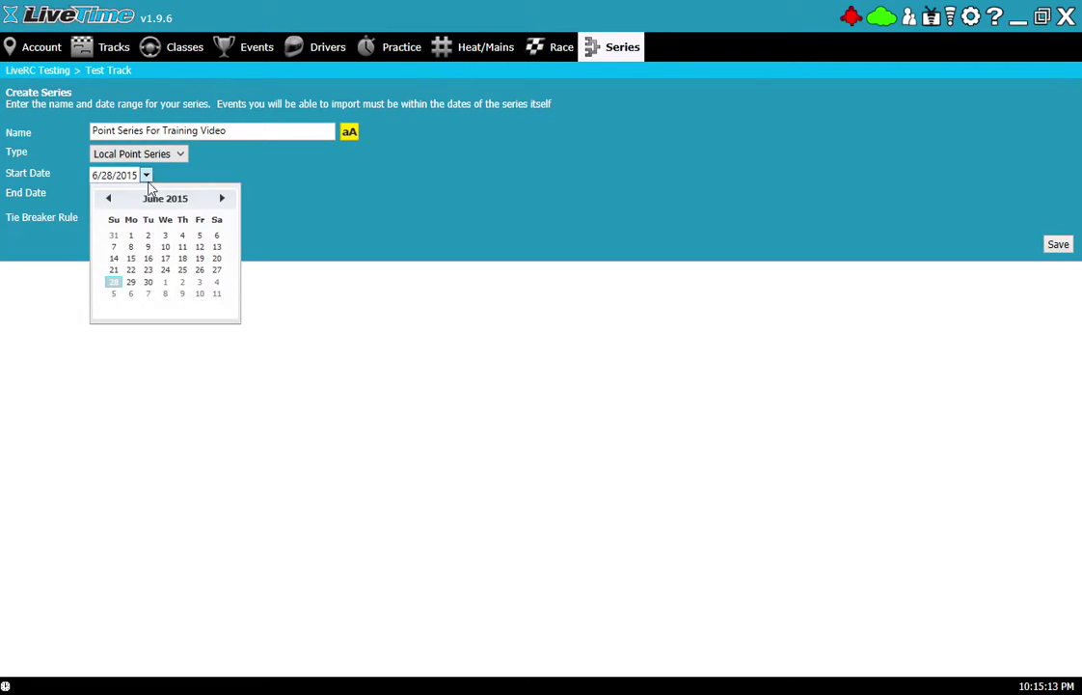
{"action": "left_click", "coordinate": [165, 258]}
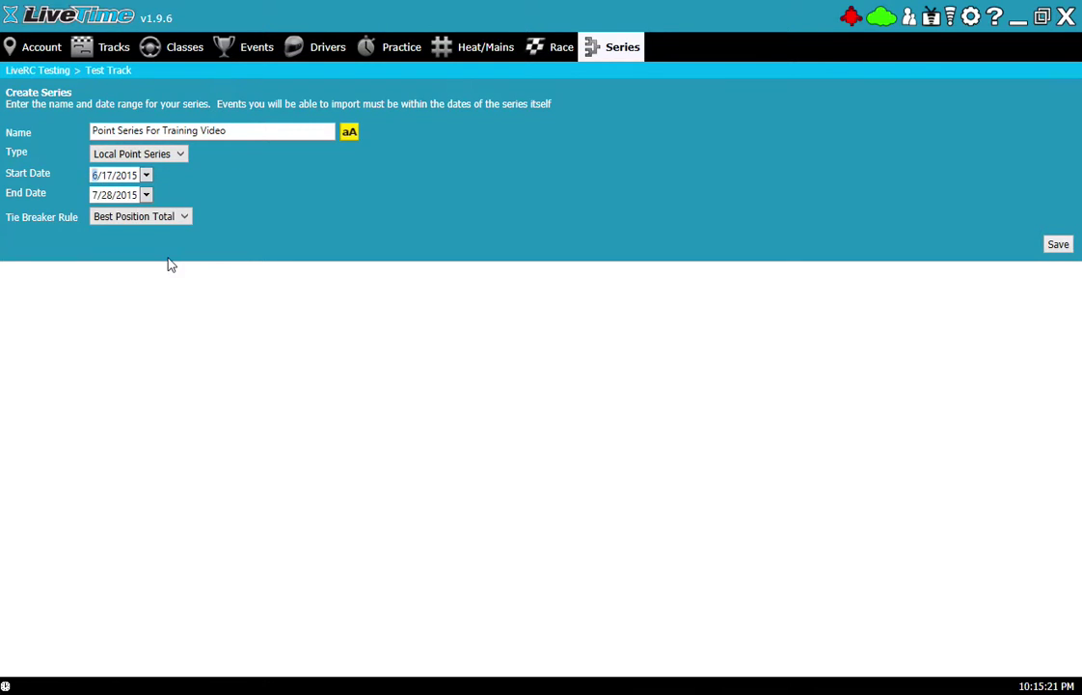
{"action": "left_click", "coordinate": [147, 196]}
{"action": "left_click", "coordinate": [222, 219]}
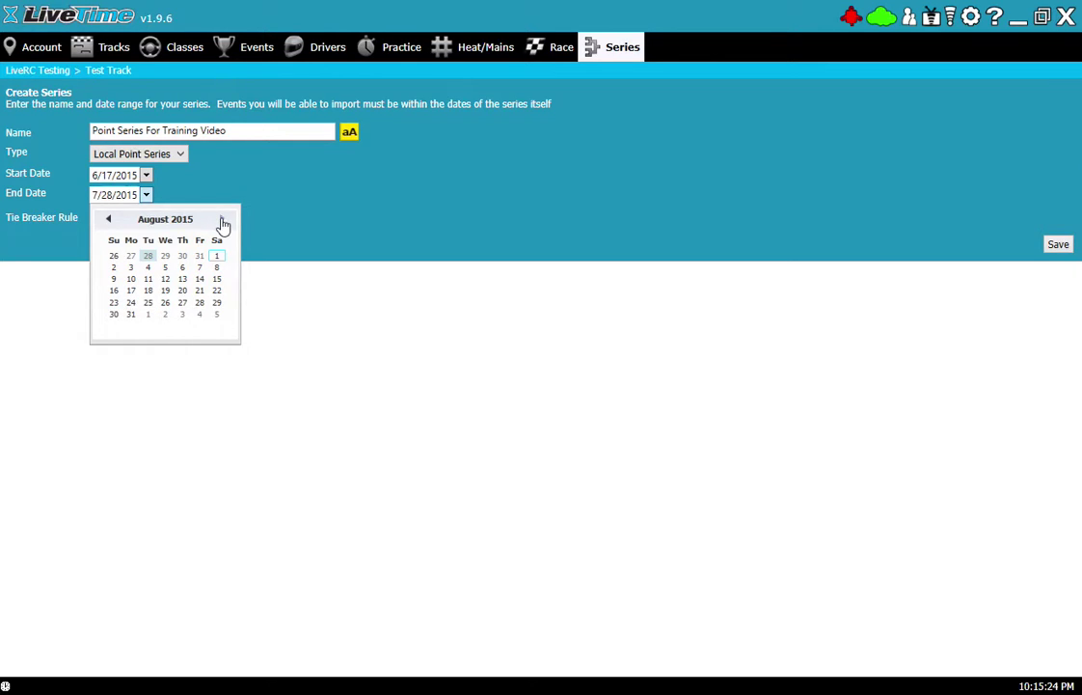
{"action": "left_click", "coordinate": [166, 305]}
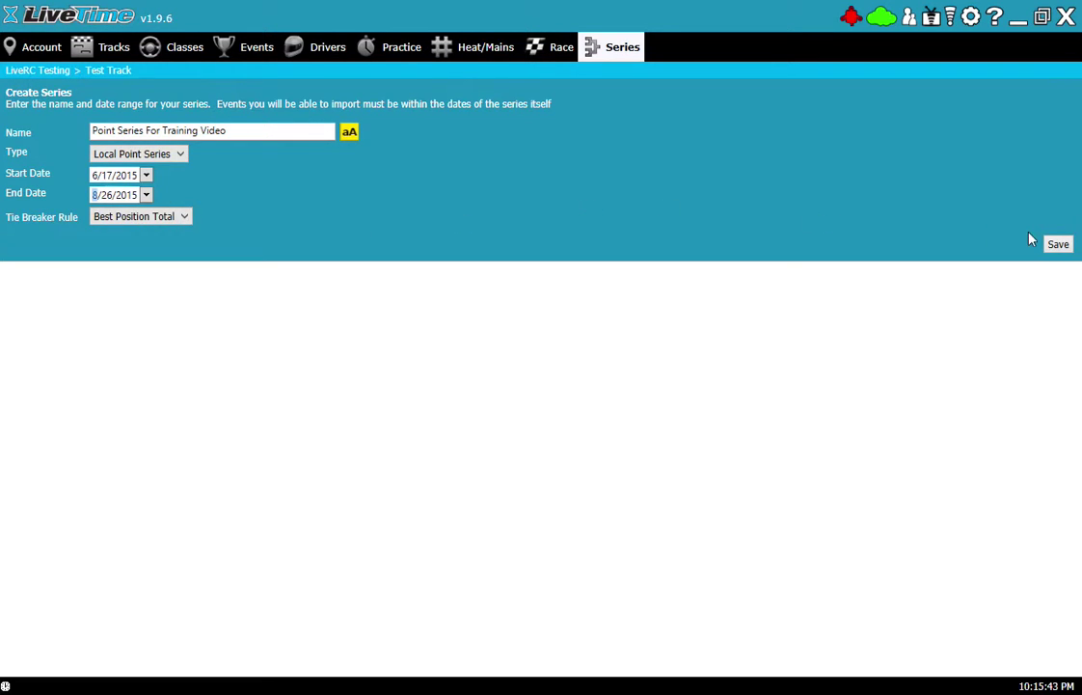
{"action": "left_click", "coordinate": [1058, 247]}
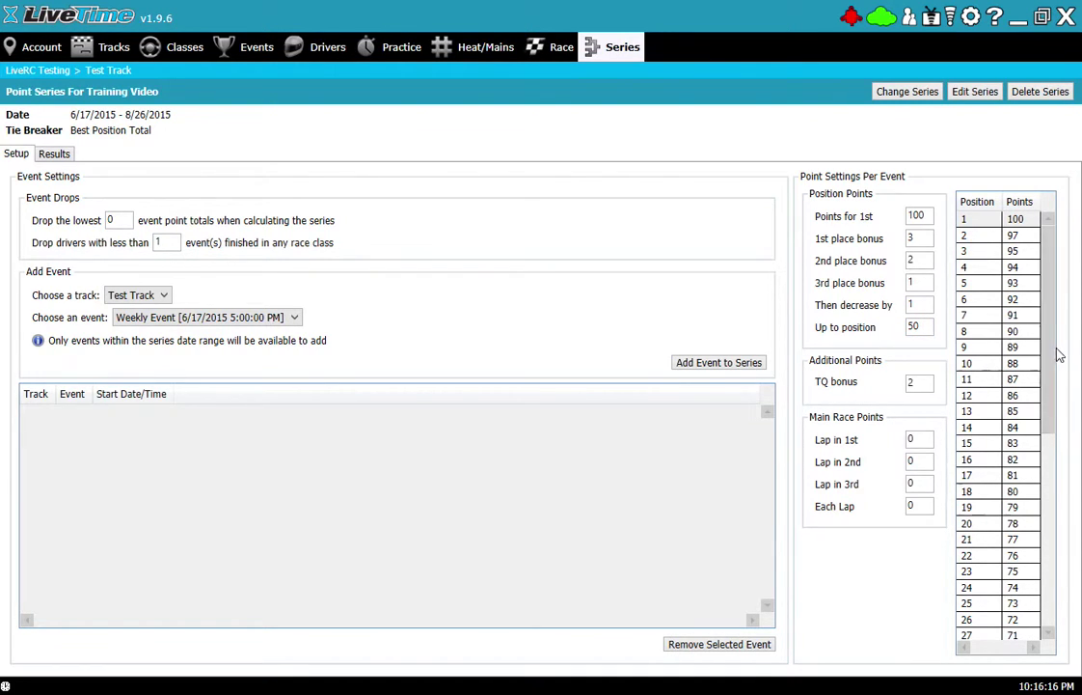
{"action": "scroll", "coordinate": [1058, 437], "scroll_direction": "down", "scroll_amount": 1}
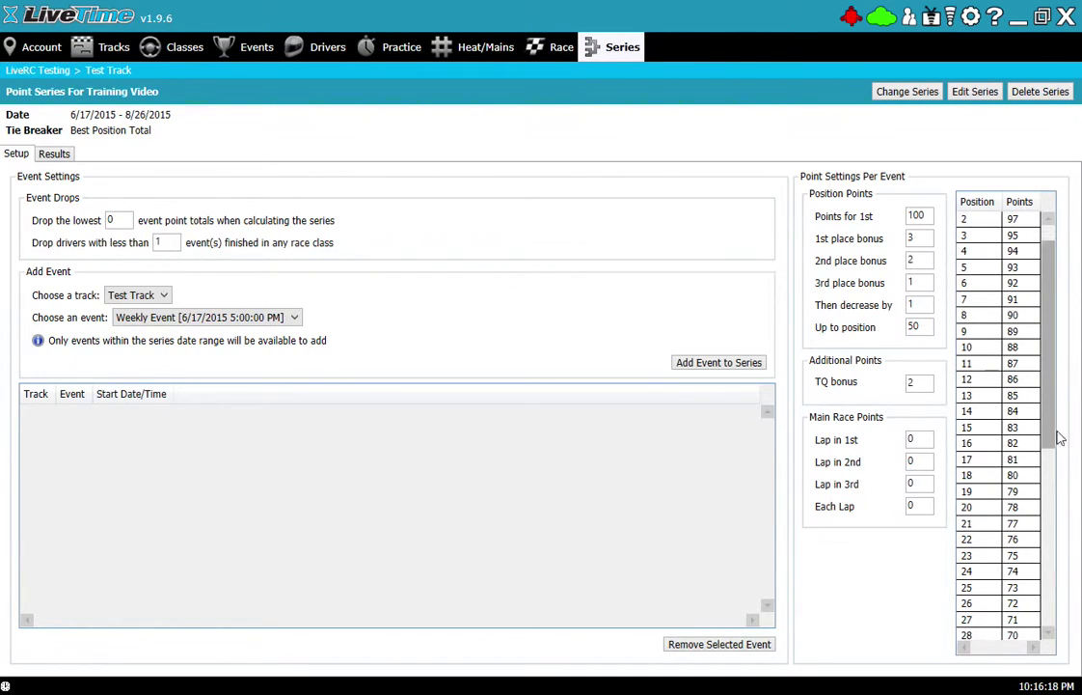
{"action": "left_click_drag", "start_coordinate": [1058, 437], "coordinate": [1055, 332]}
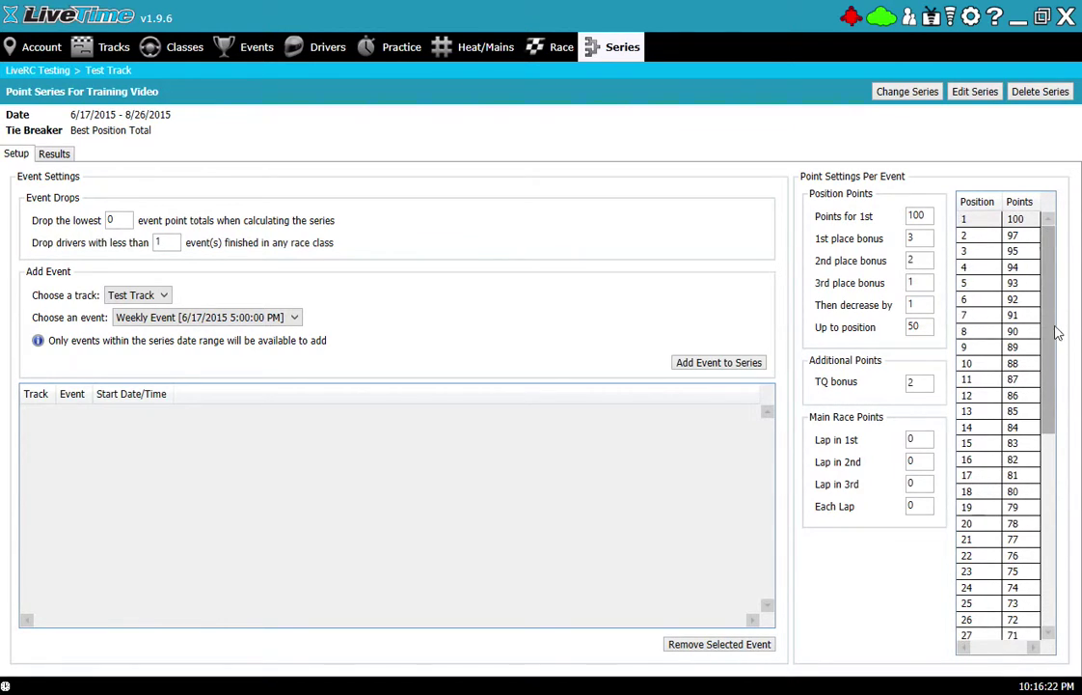
Step: Enter first-pass points: bonuses 1 and 1, 50 points for 1st, scoring up to position 10
{"action": "double_click", "coordinate": [925, 236]}
{"action": "type", "text": "1"}
{"action": "double_click", "coordinate": [923, 261]}
{"action": "type", "text": "1"}
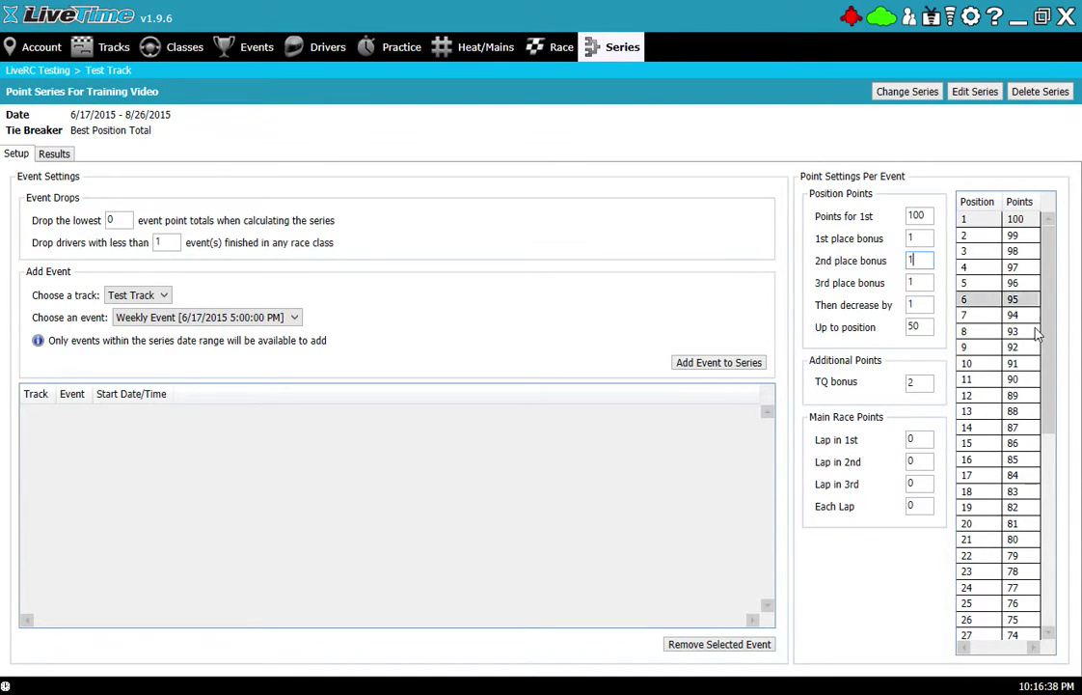
{"action": "double_click", "coordinate": [924, 218]}
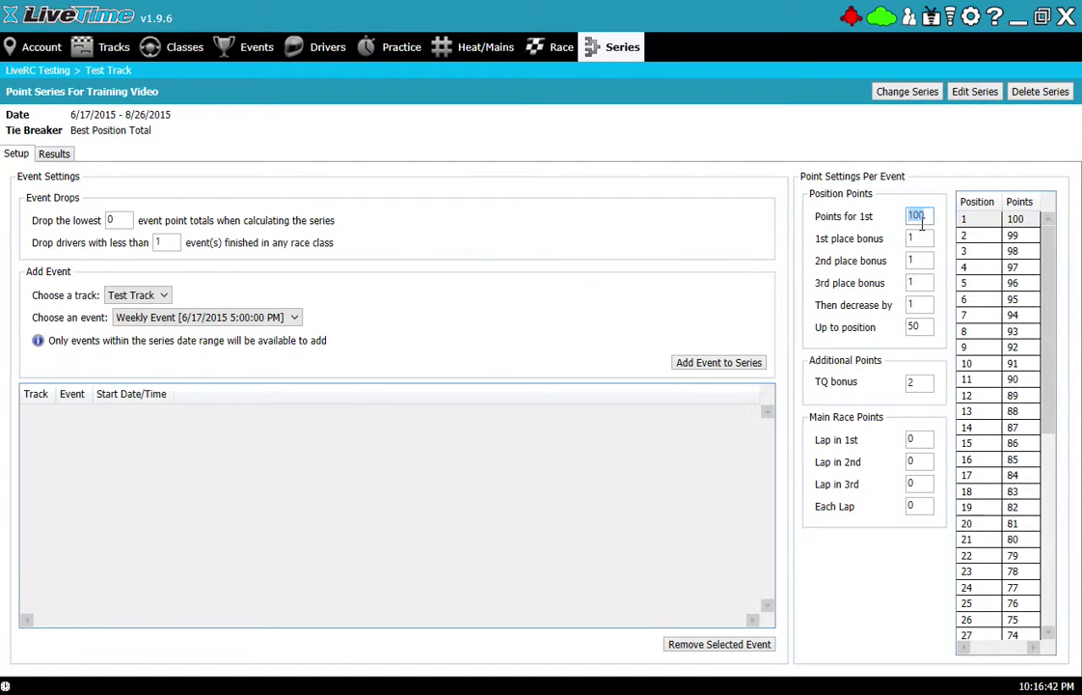
{"action": "type", "text": "50"}
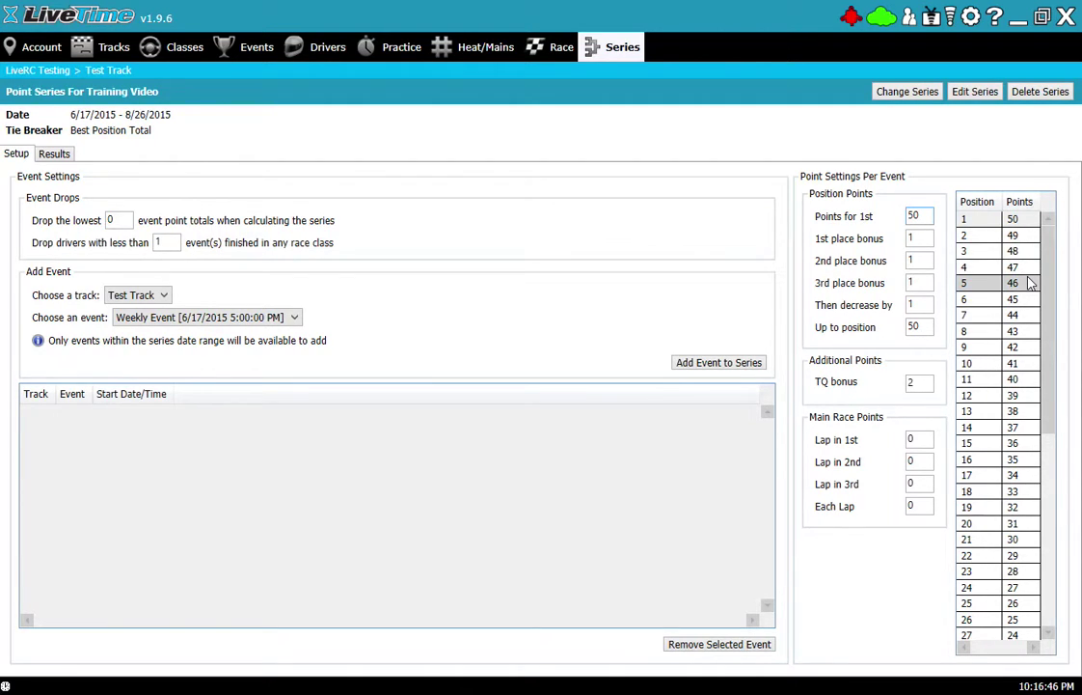
{"action": "double_click", "coordinate": [929, 331]}
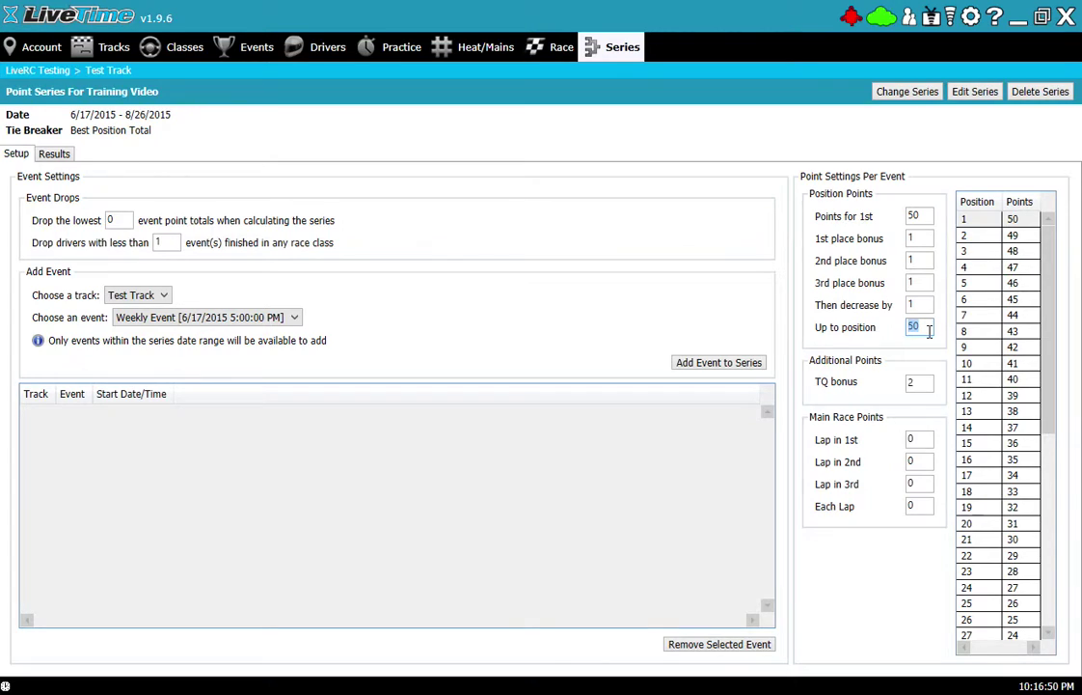
{"action": "type", "text": "10"}
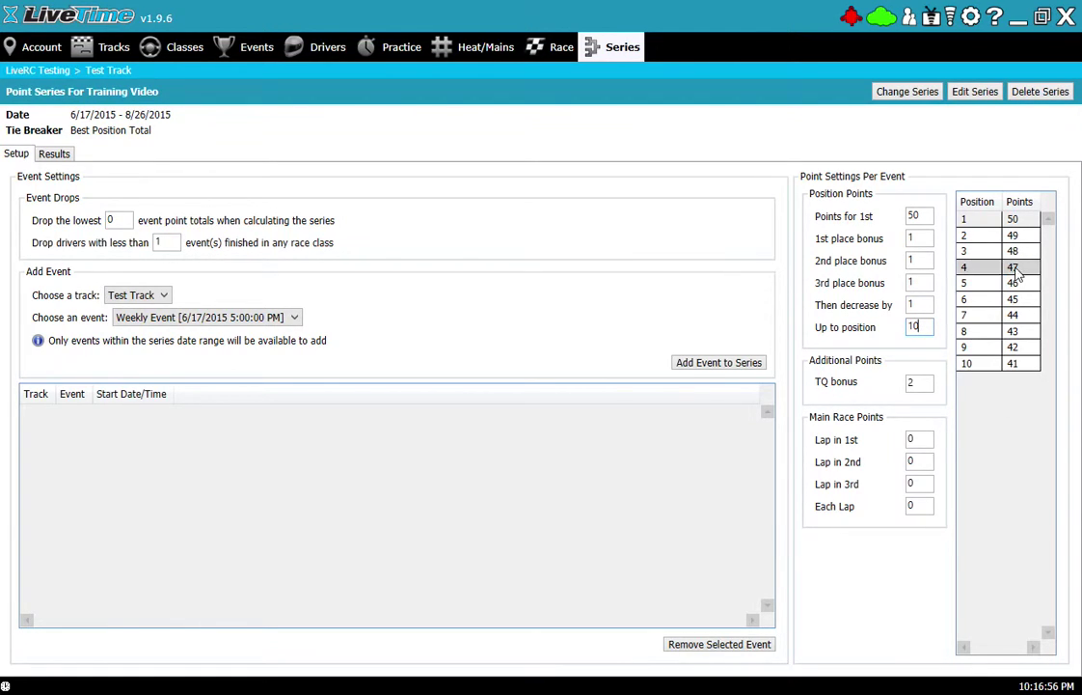
Step: Change to 100 points for 1st, place bonuses 3 and 2, scoring down to 50th place
{"action": "double_click", "coordinate": [915, 215]}
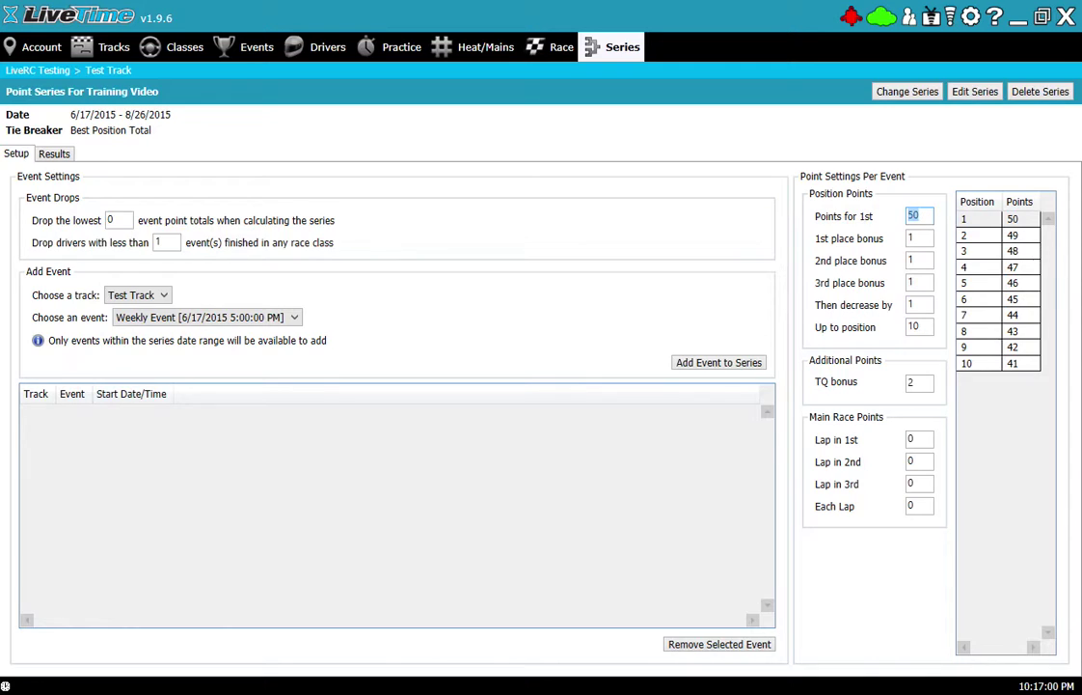
{"action": "type", "text": "100"}
{"action": "double_click", "coordinate": [911, 237]}
{"action": "type", "text": "3"}
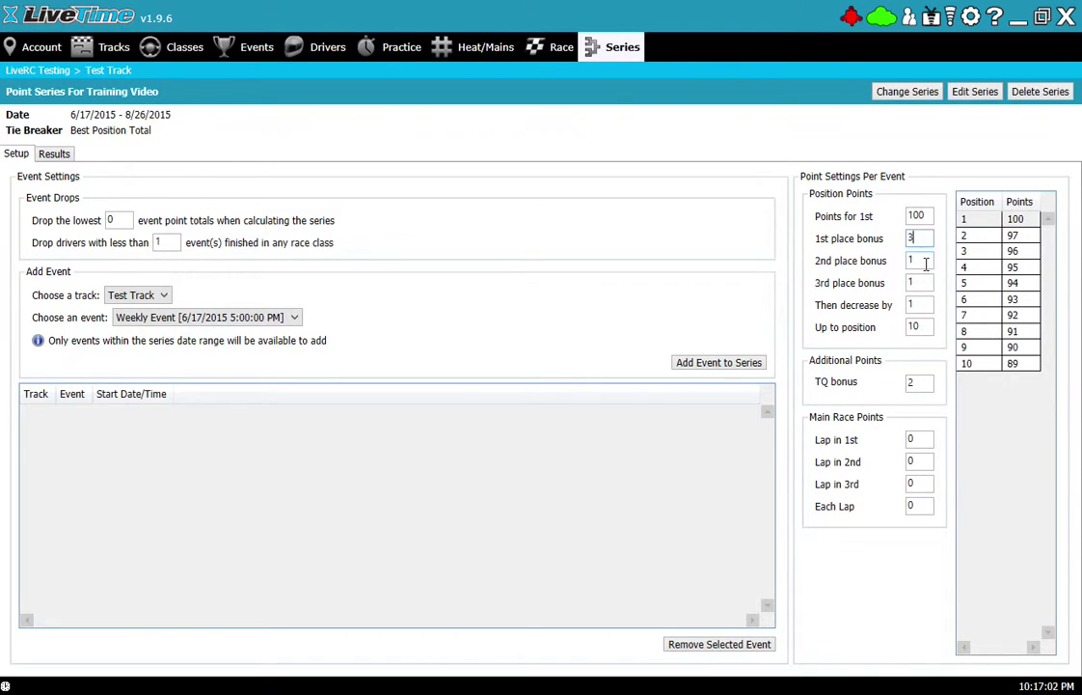
{"action": "double_click", "coordinate": [921, 260]}
{"action": "type", "text": "2"}
{"action": "double_click", "coordinate": [915, 326]}
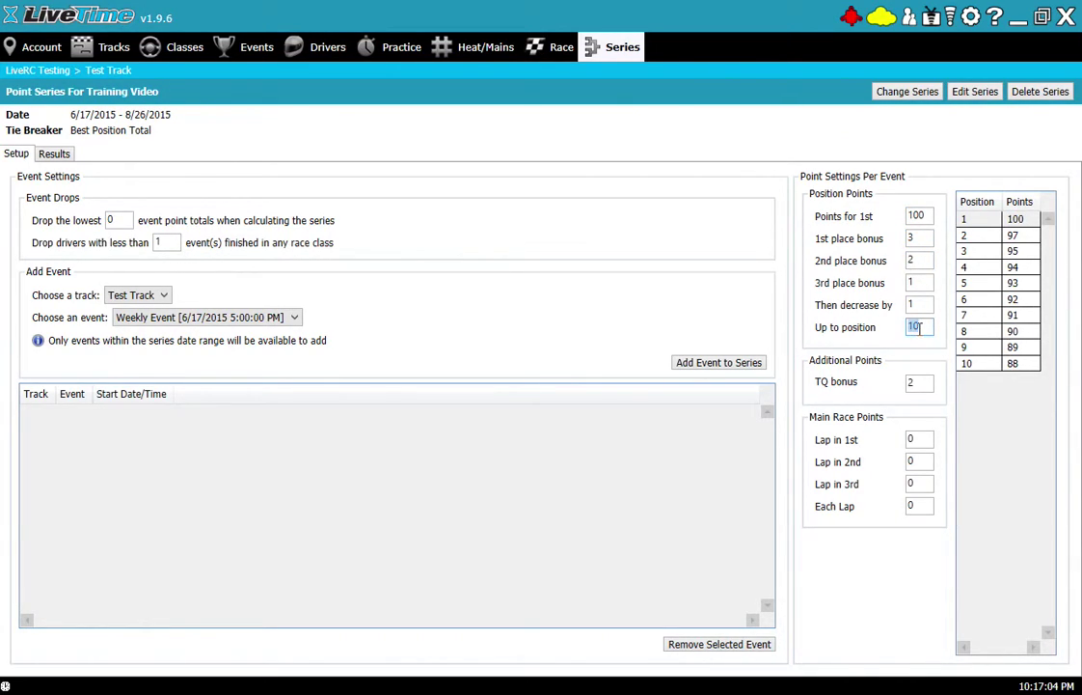
{"action": "type", "text": "50"}
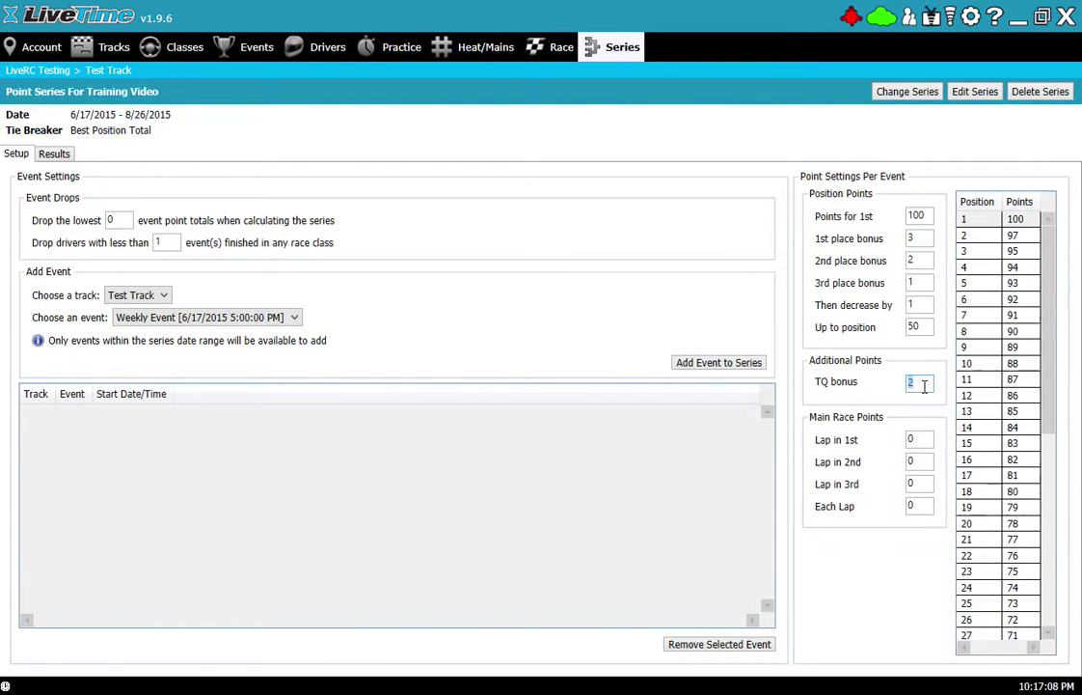
Step: Review the TQ bonus, Lap in 1st and Each Lap points values
{"action": "double_click", "coordinate": [909, 383]}
{"action": "left_click", "coordinate": [916, 440]}
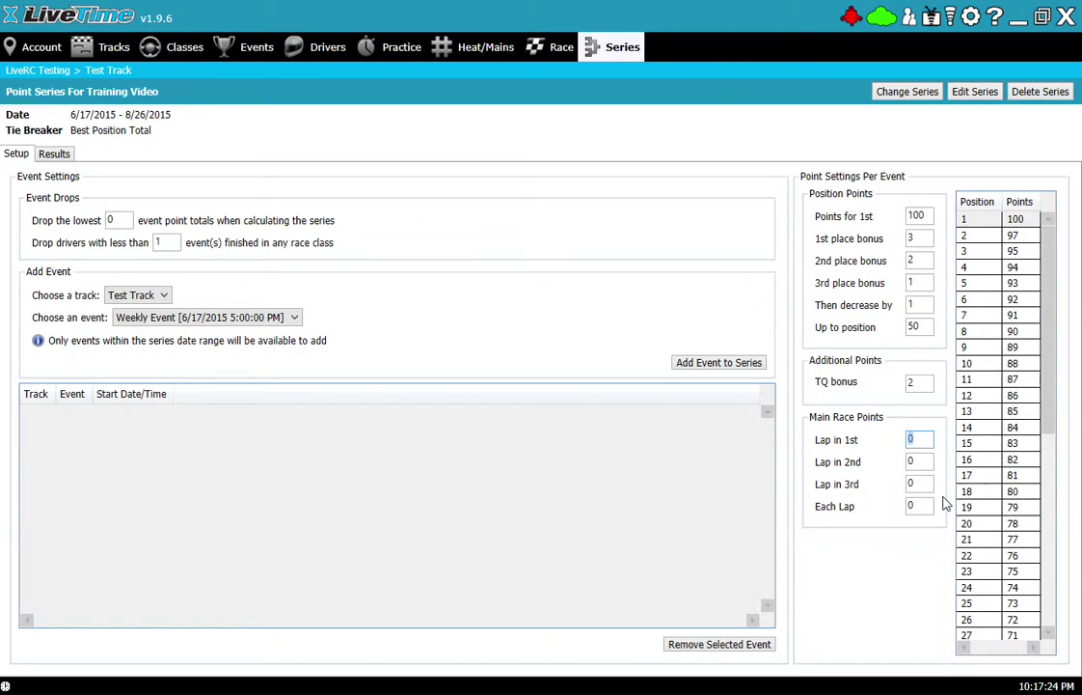
{"action": "double_click", "coordinate": [924, 504]}
{"action": "left_click", "coordinate": [120, 224]}
{"action": "left_click", "coordinate": [168, 243]}
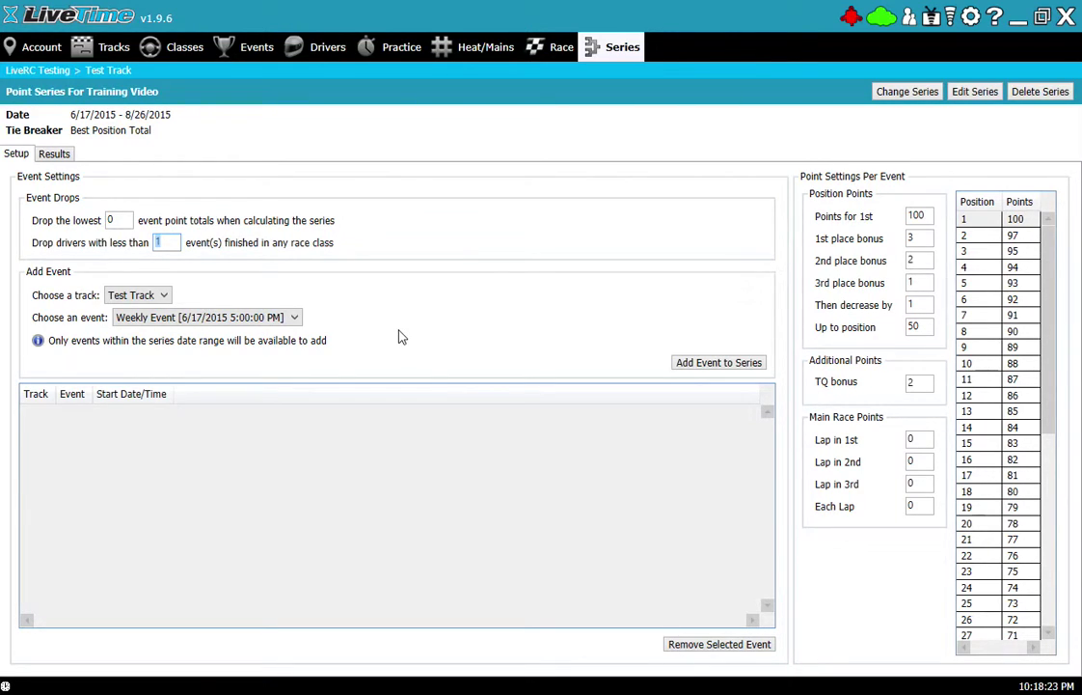
Step: Add the 6/17/2015 Weekly Event at Test Track to the series
{"action": "left_click", "coordinate": [129, 300]}
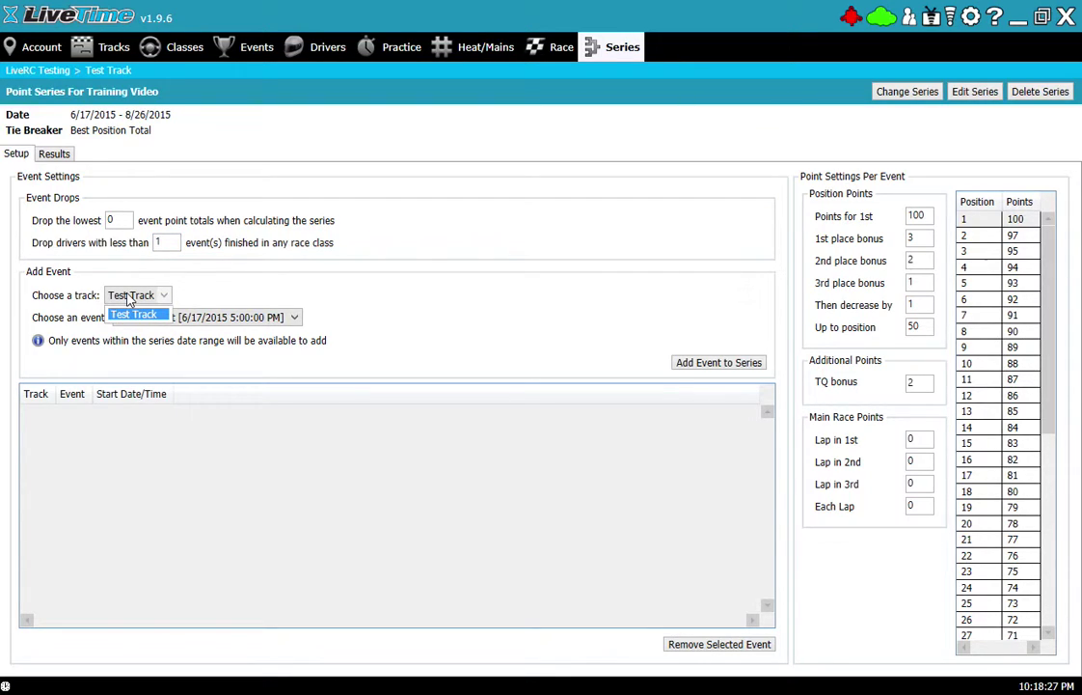
{"action": "left_click", "coordinate": [135, 310]}
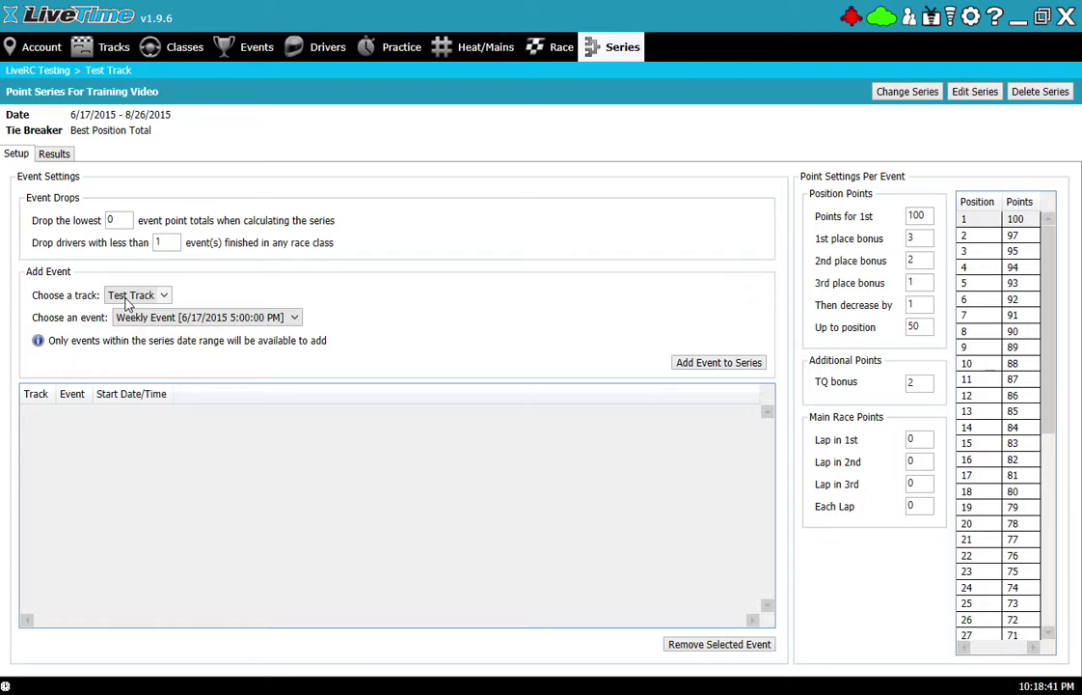
{"action": "left_click", "coordinate": [209, 320]}
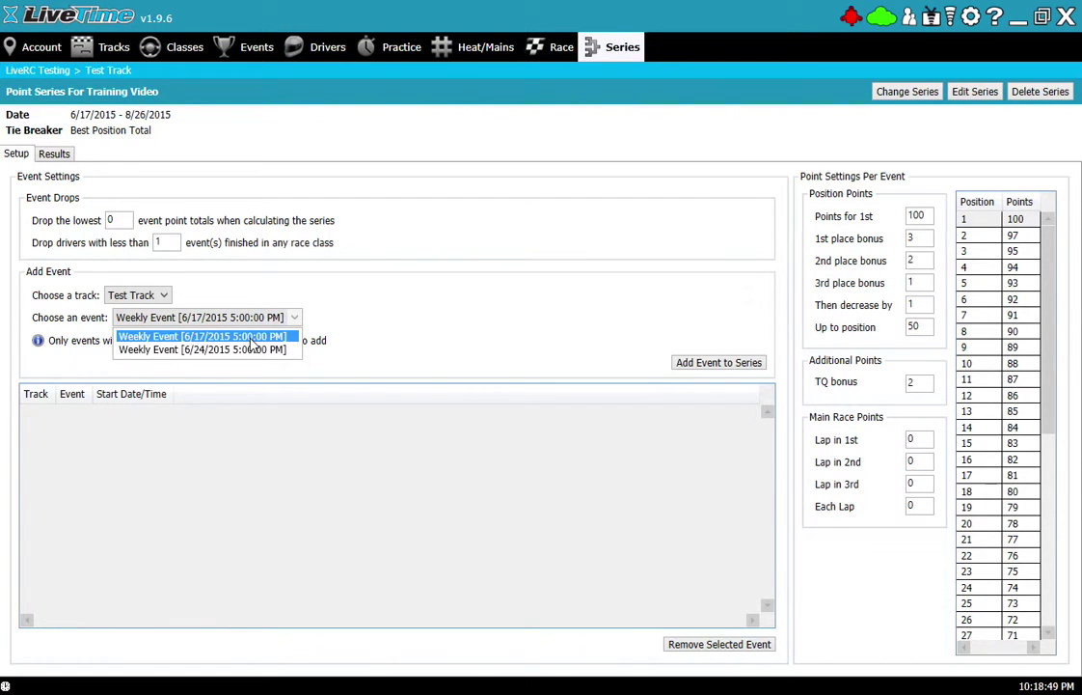
{"action": "left_click", "coordinate": [167, 339]}
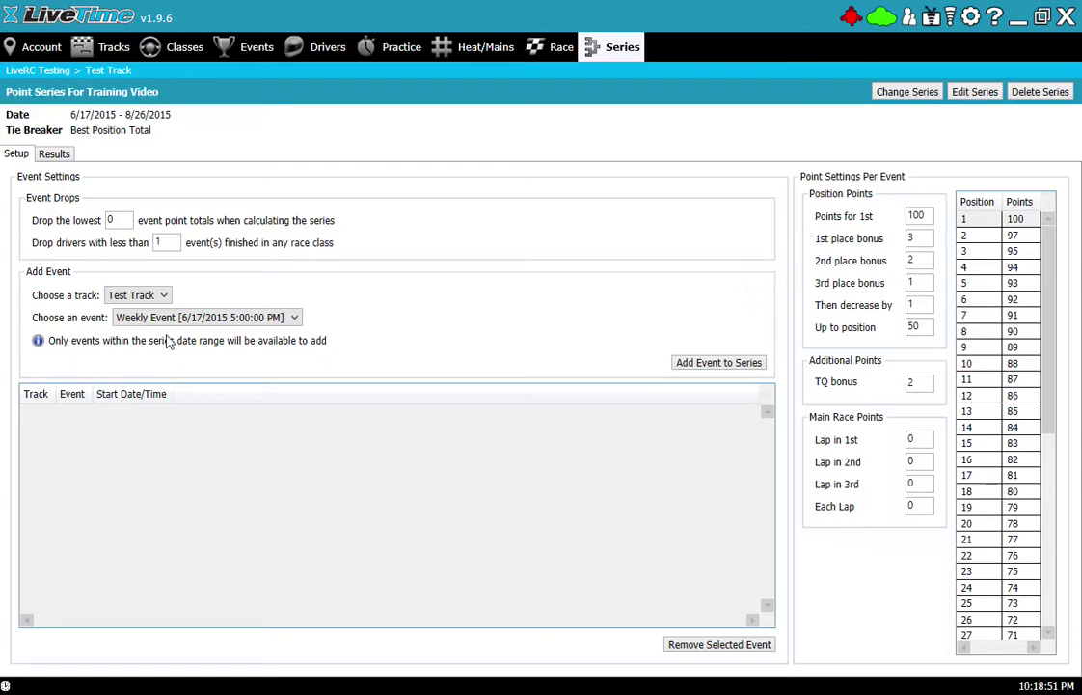
{"action": "left_click", "coordinate": [732, 361]}
Step: Add the 6/24/2015 Weekly Event to the series as well
{"action": "left_click", "coordinate": [205, 320]}
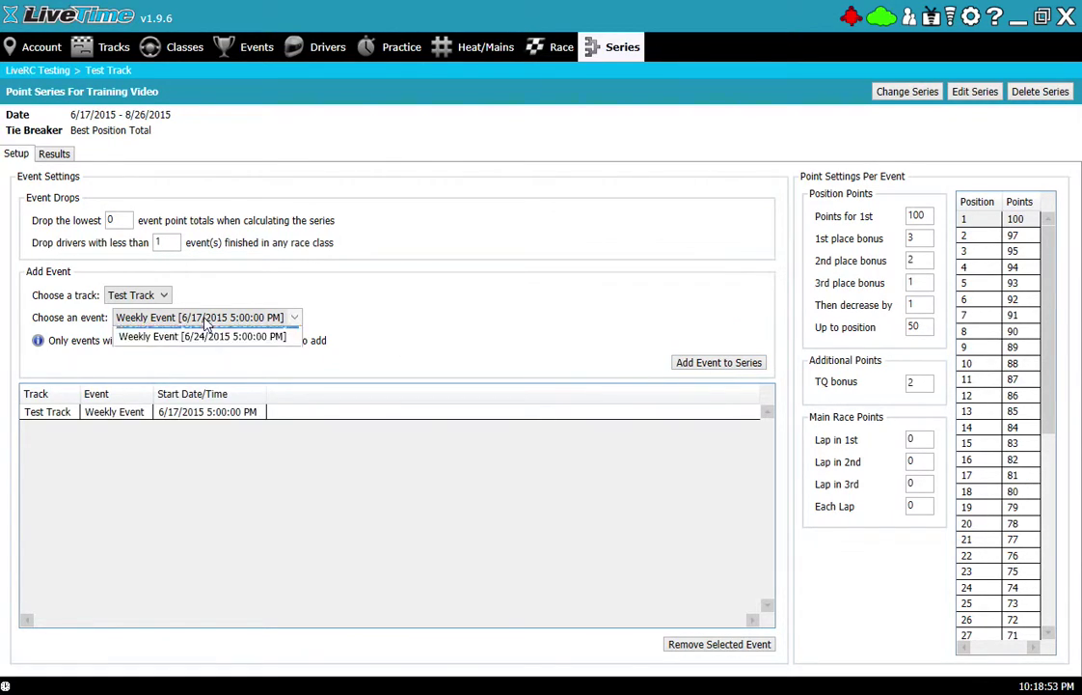
{"action": "left_click", "coordinate": [203, 339]}
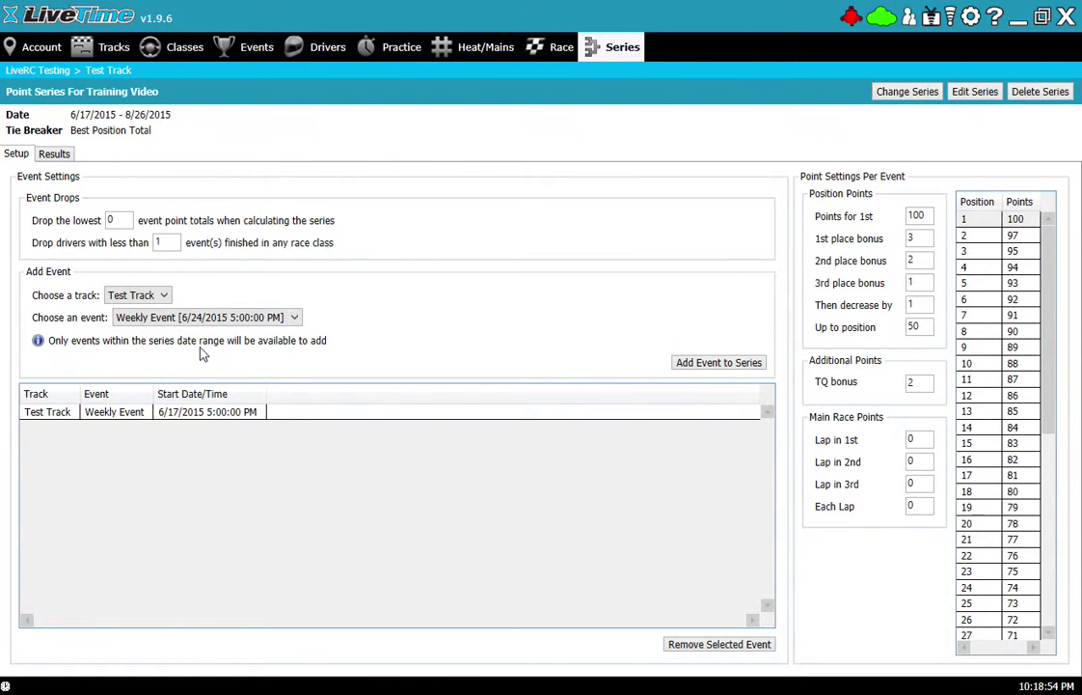
{"action": "left_click", "coordinate": [743, 369]}
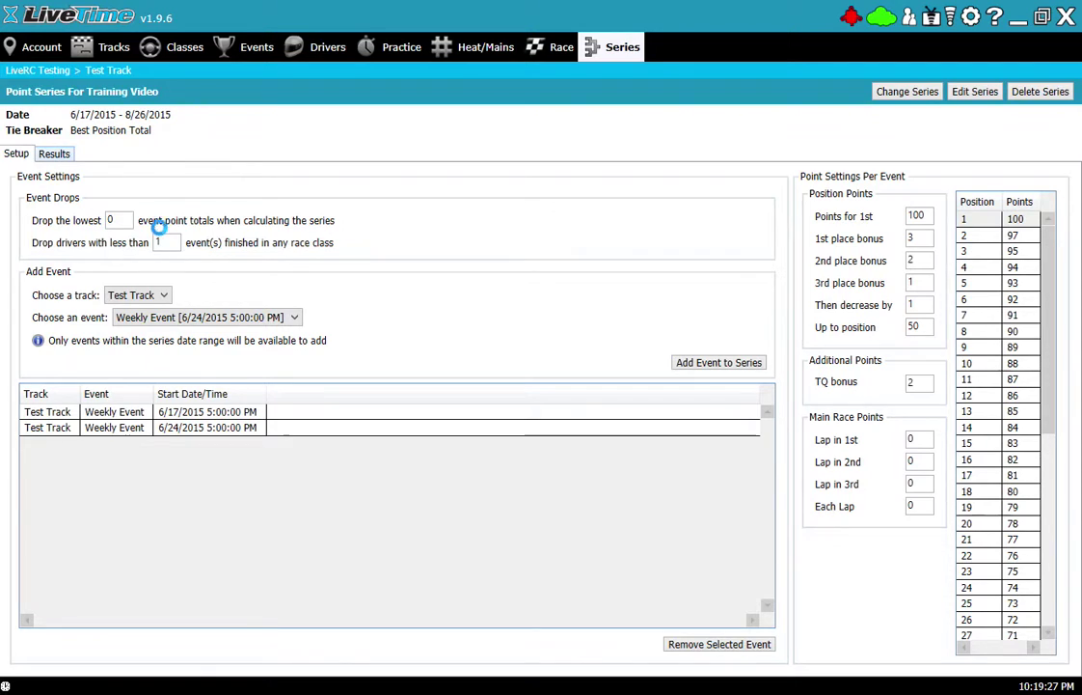
Step: Show the series Results, check several 2wd Buggy drivers' per-event points, and reveal the Dropped column
{"action": "left_click", "coordinate": [62, 161]}
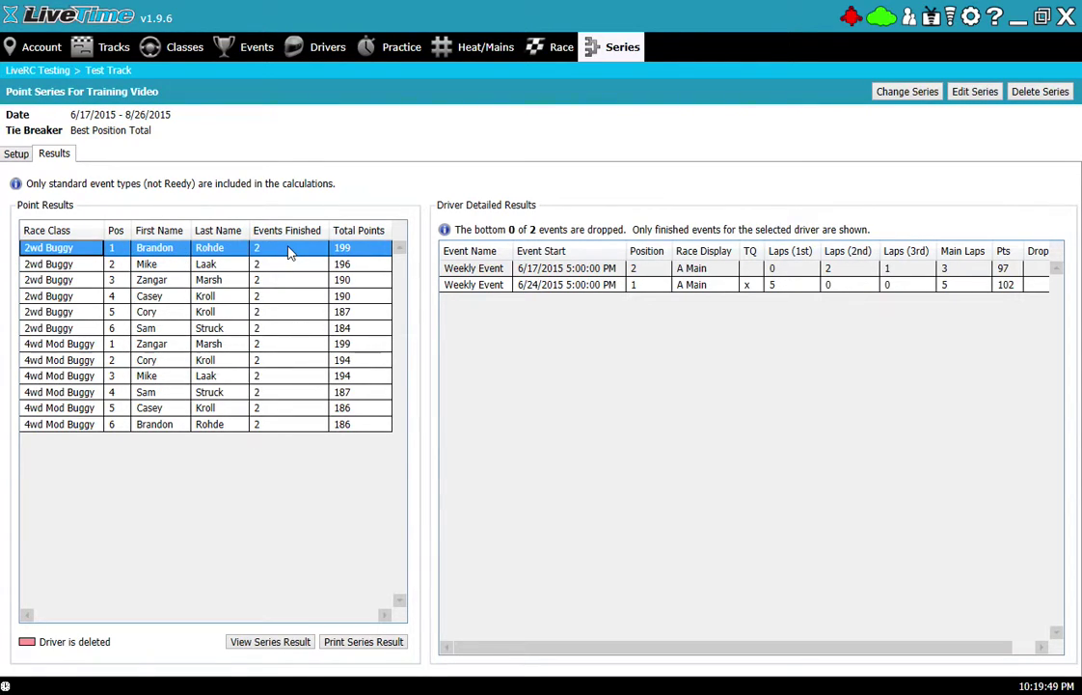
{"action": "left_click", "coordinate": [212, 270]}
{"action": "left_click", "coordinate": [212, 281]}
{"action": "left_click", "coordinate": [217, 312]}
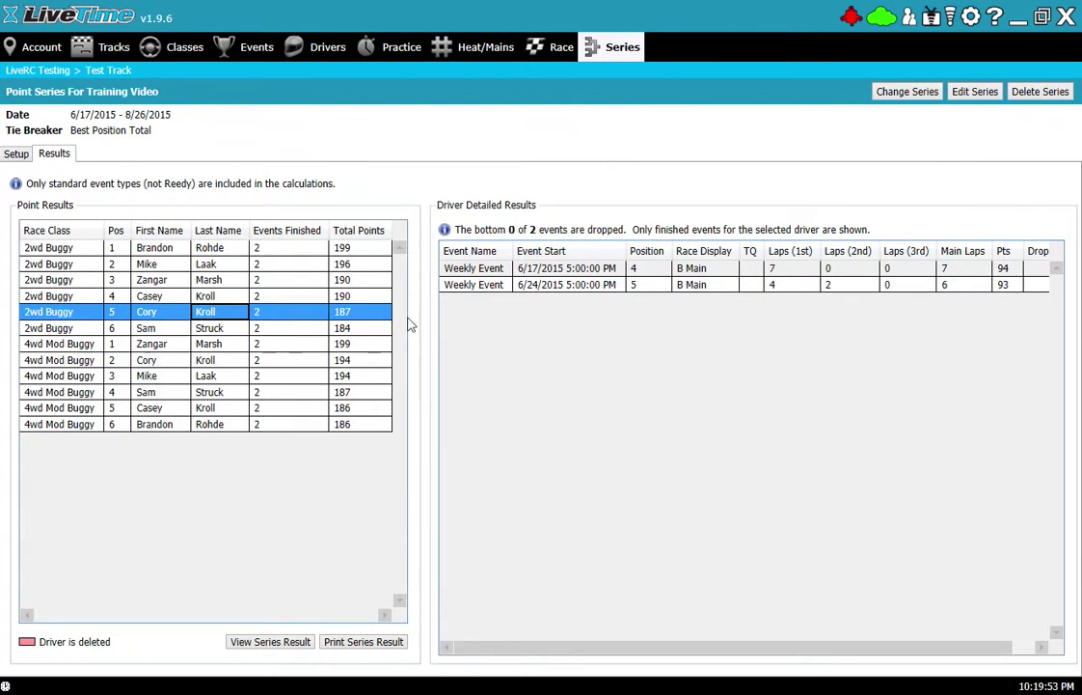
{"action": "left_click", "coordinate": [181, 249]}
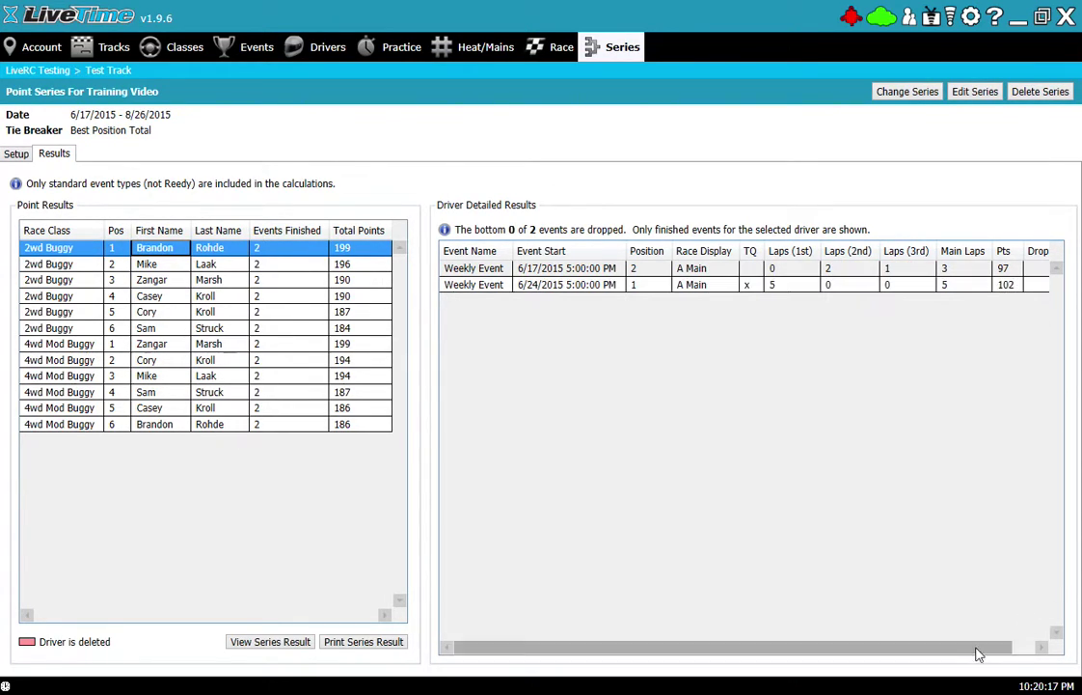
{"action": "left_click_drag", "start_coordinate": [978, 654], "coordinate": [1038, 647]}
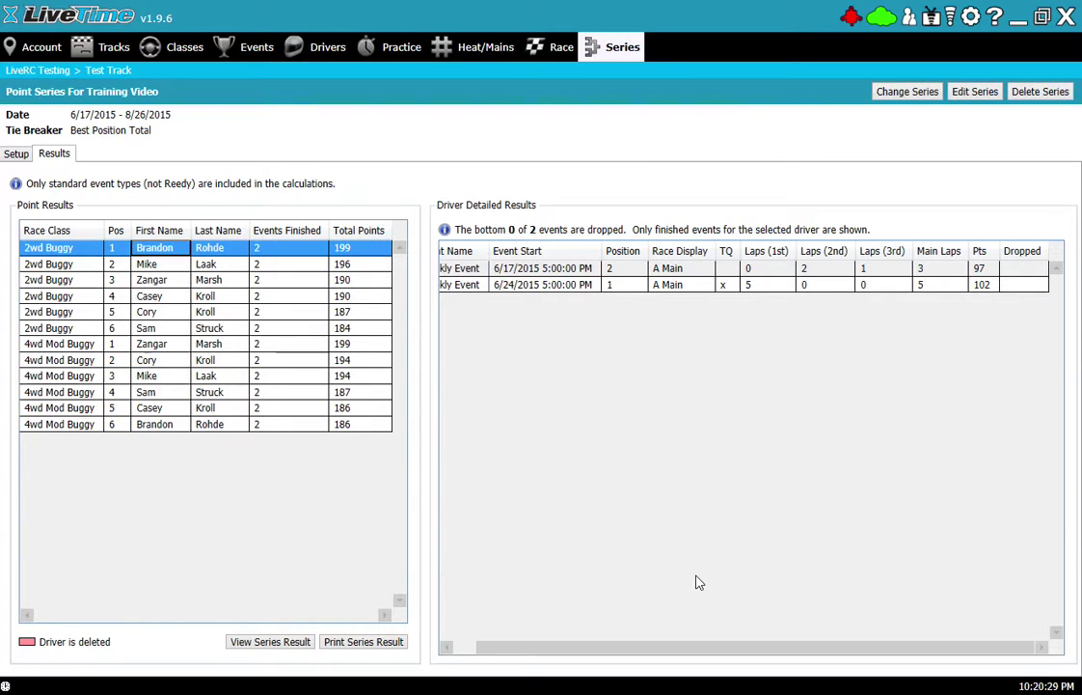
{"action": "left_click_drag", "start_coordinate": [691, 647], "coordinate": [667, 647]}
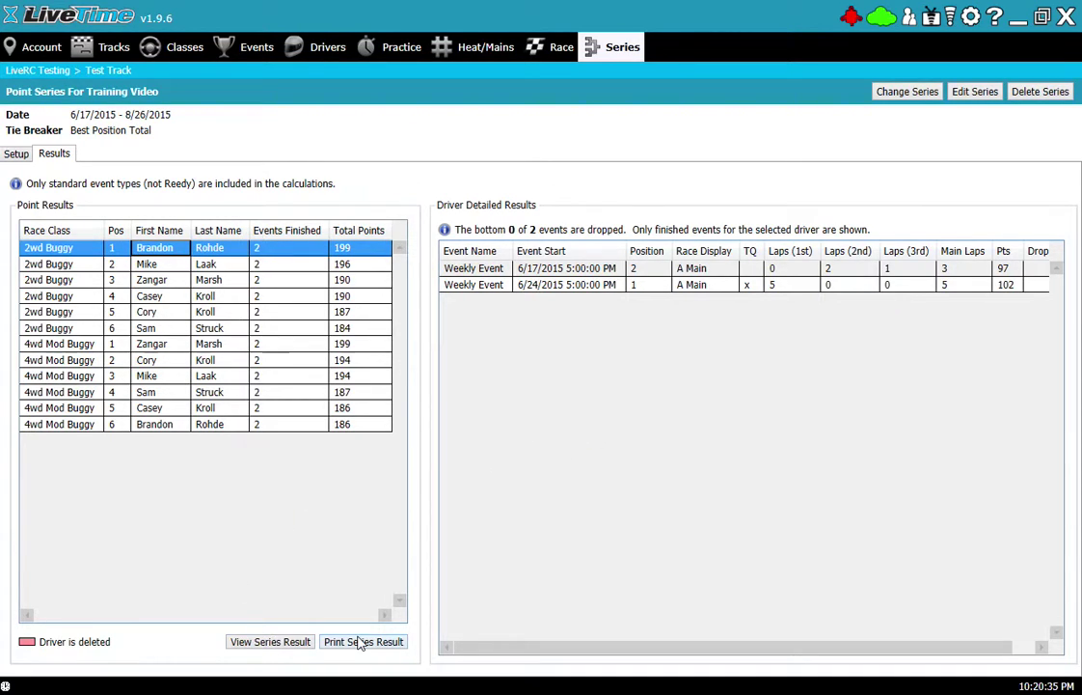
Step: Open the View Series Result report for 2wd Buggy and 4wd Mod Buggy
{"action": "left_click", "coordinate": [271, 645]}
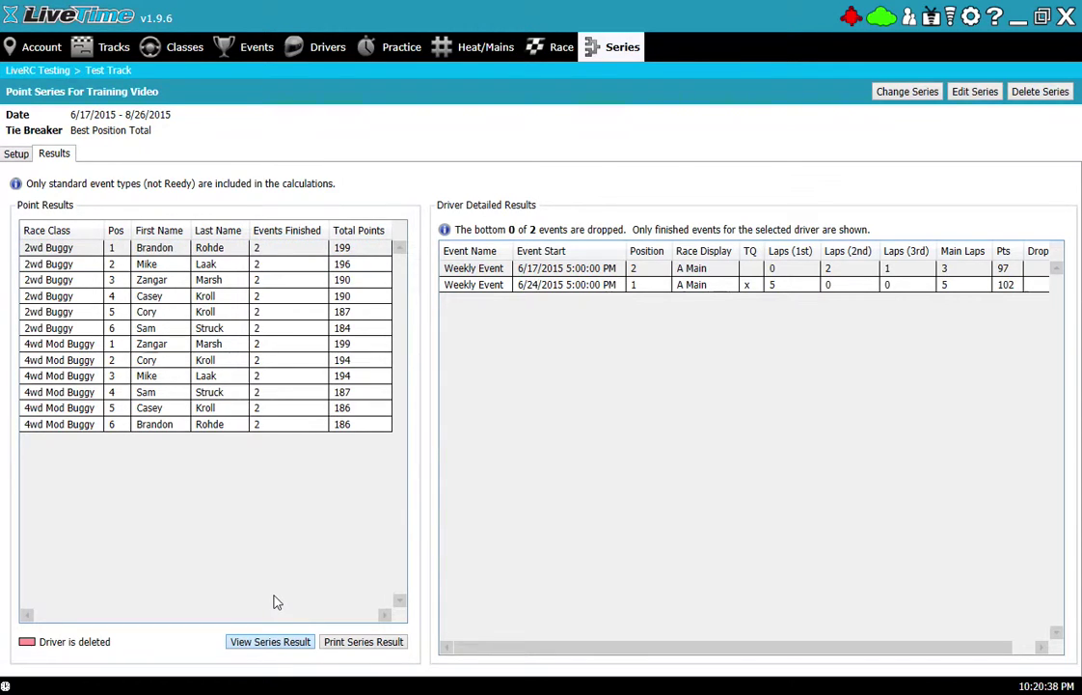